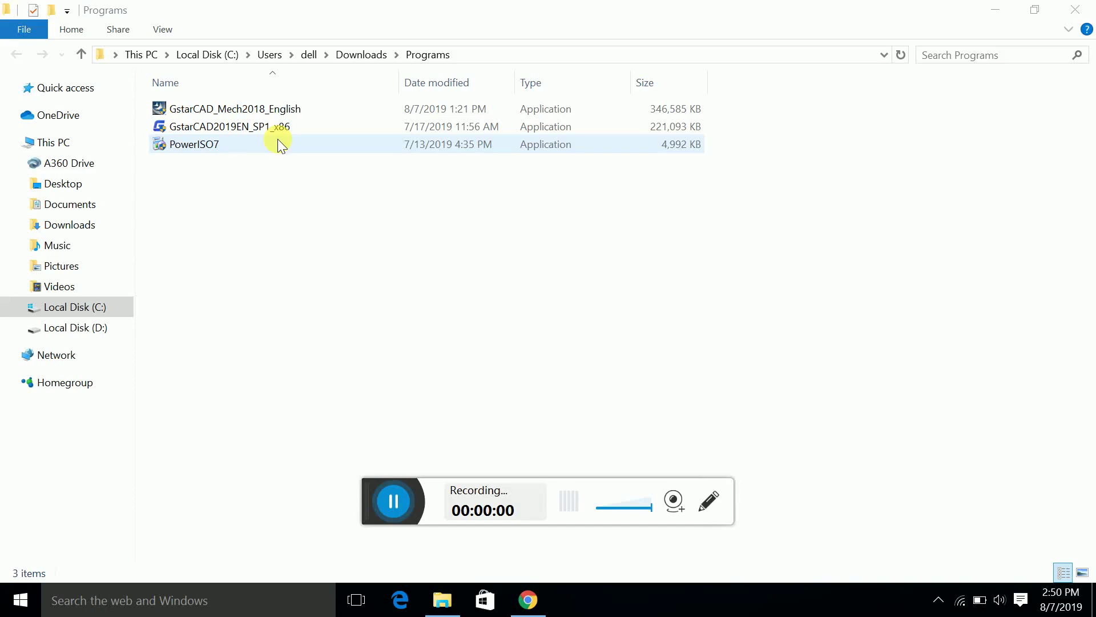
Launch the GstarCAD_Mech2018_English installer from the Programs folder with administrator rights
right_click(297, 111)
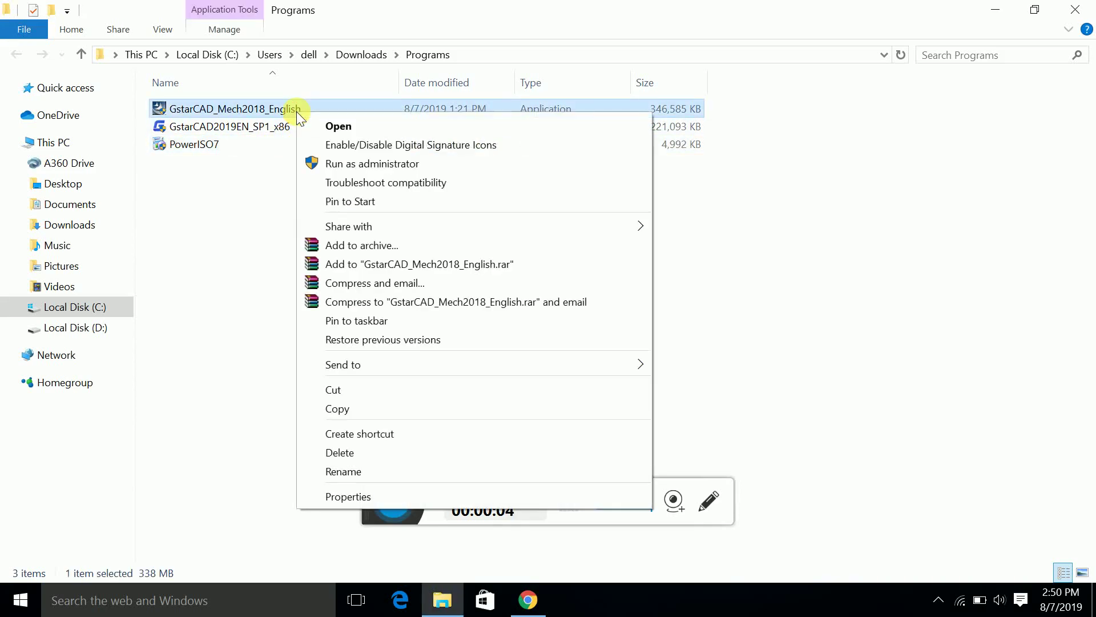
left_click(348, 164)
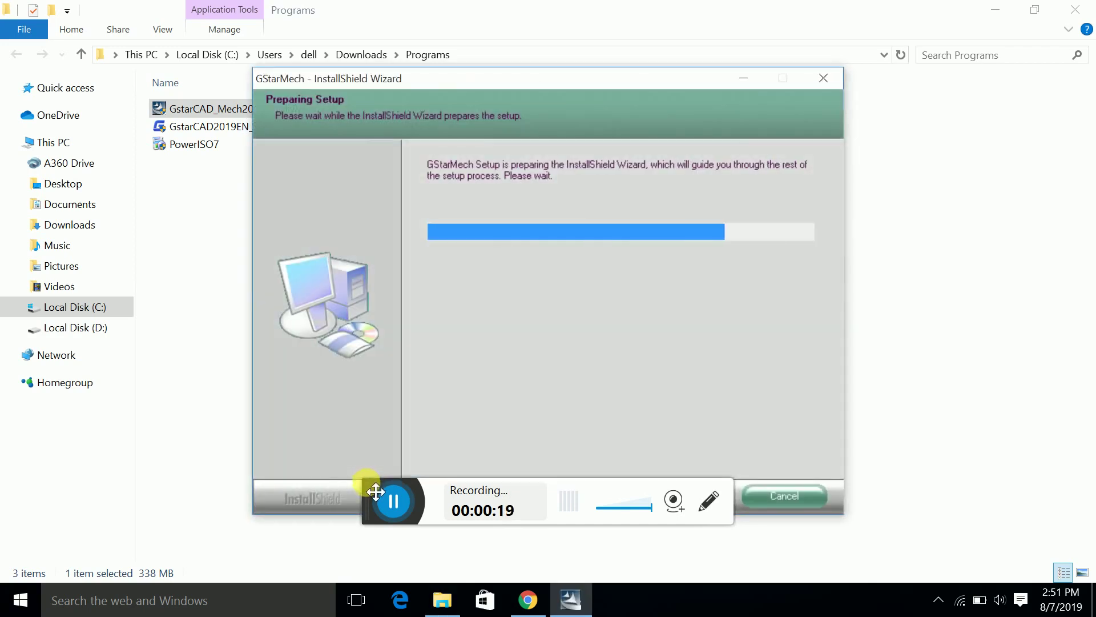
left_click_drag(377, 489, 378, 539)
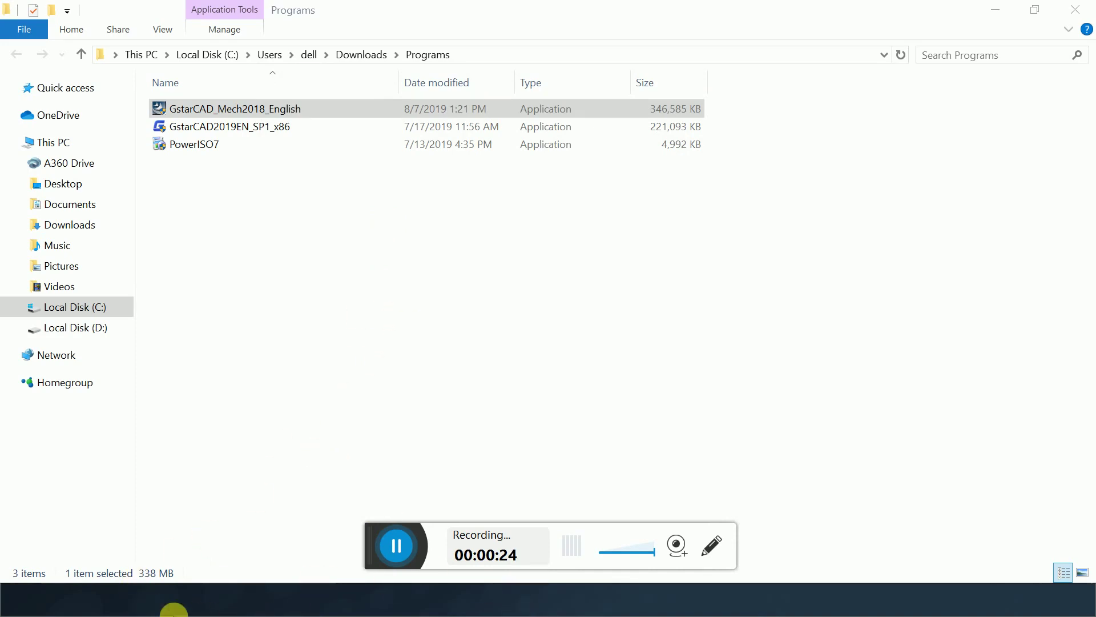
left_click(294, 108)
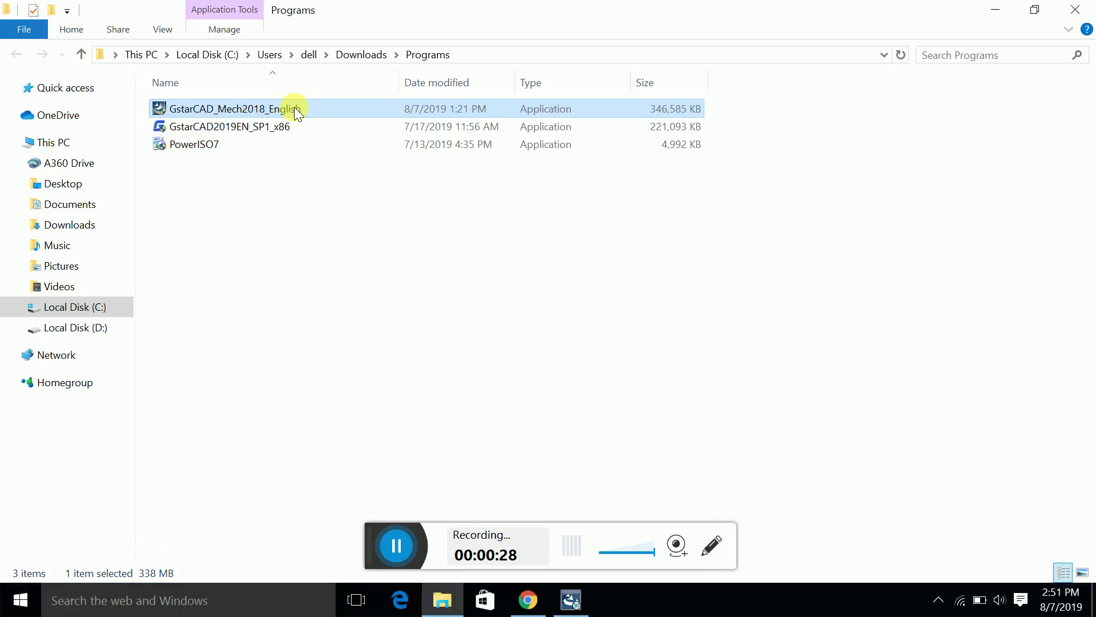
right_click(295, 108)
left_click(810, 242)
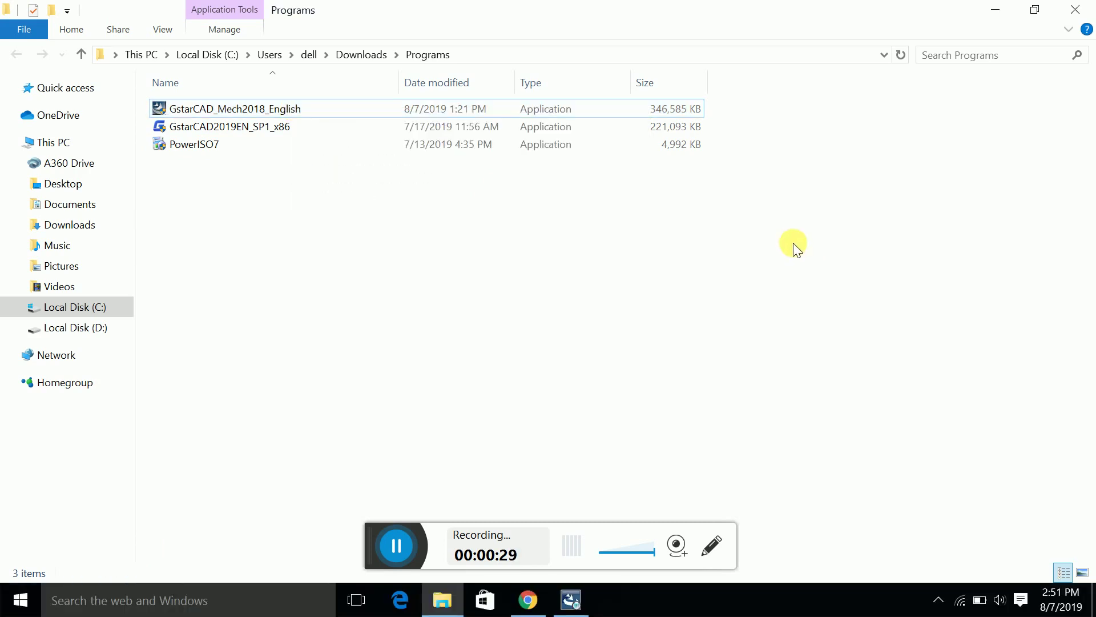
Accept the licence terms and keep the default features and program folder to begin installing
left_click(568, 603)
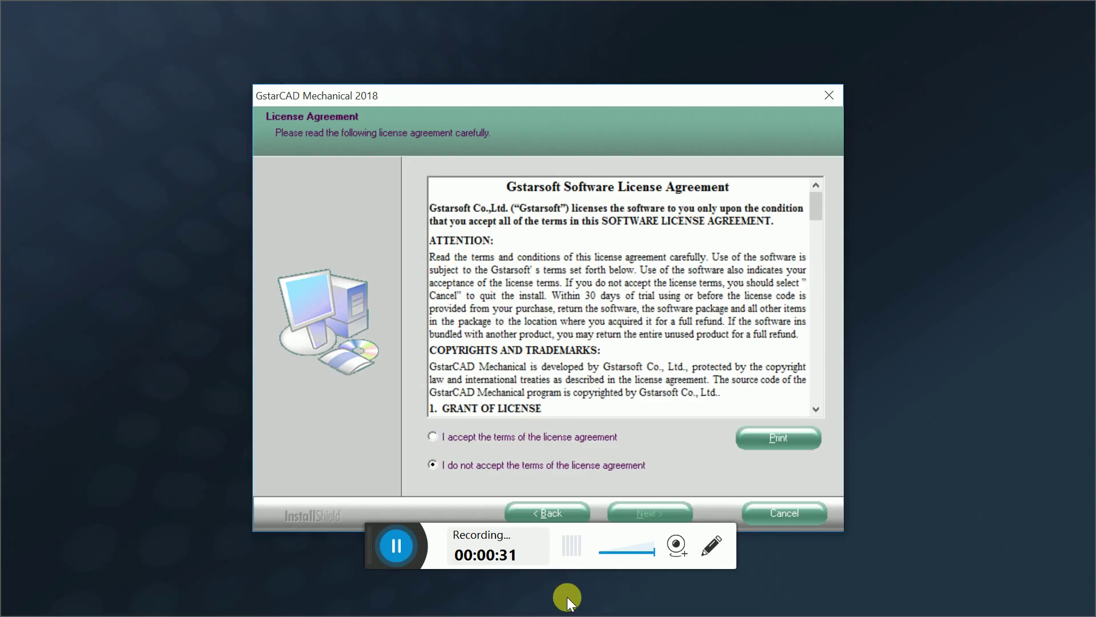
left_click(432, 437)
left_click(647, 513)
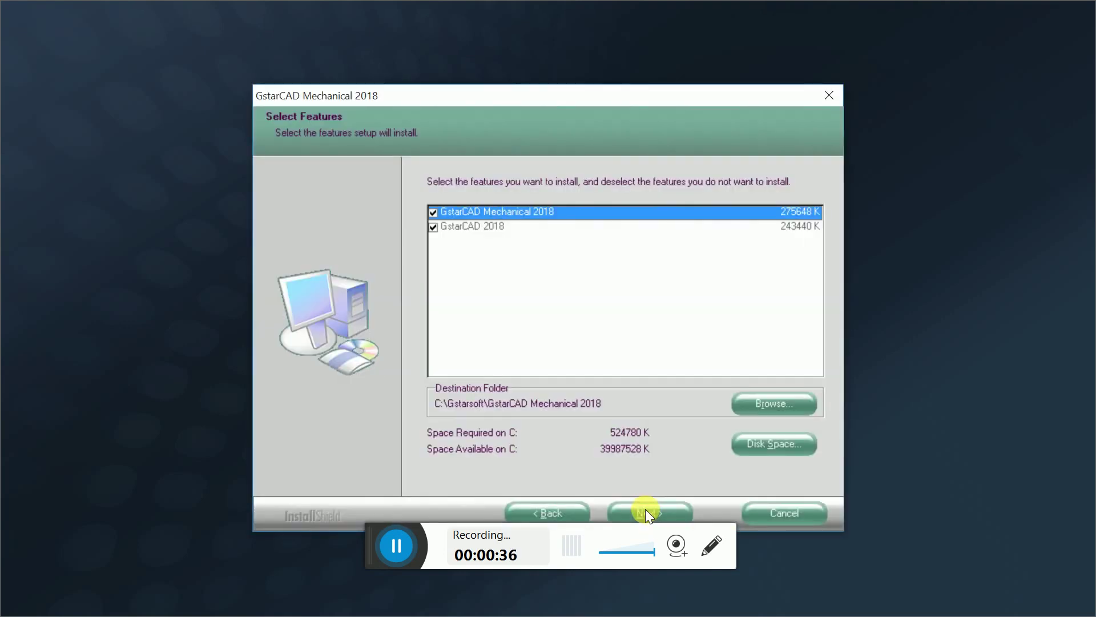
left_click(645, 509)
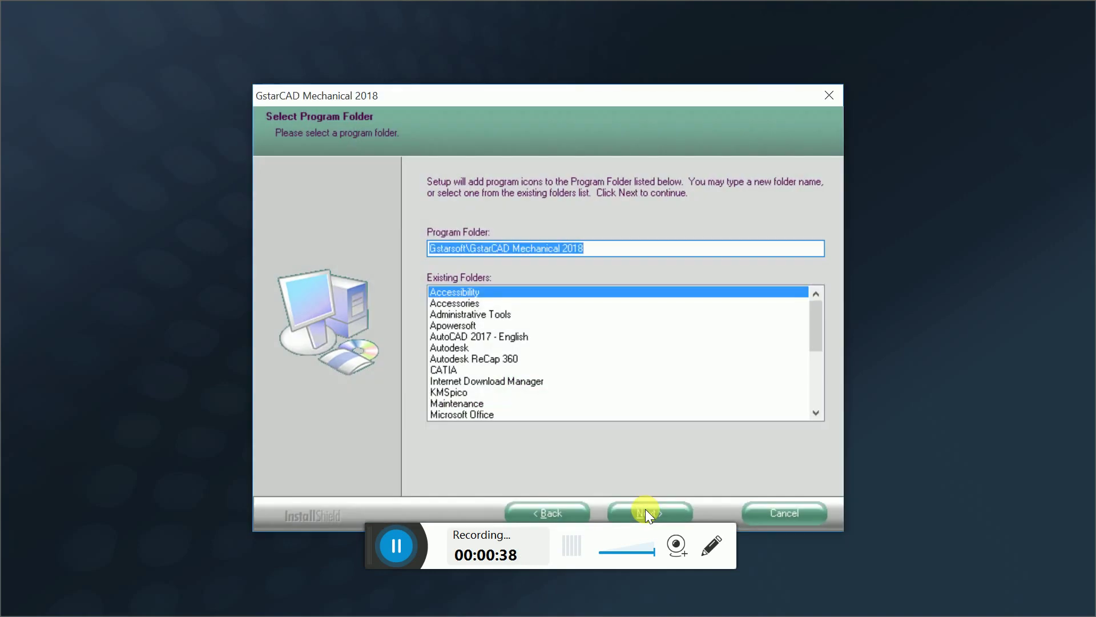
left_click(645, 508)
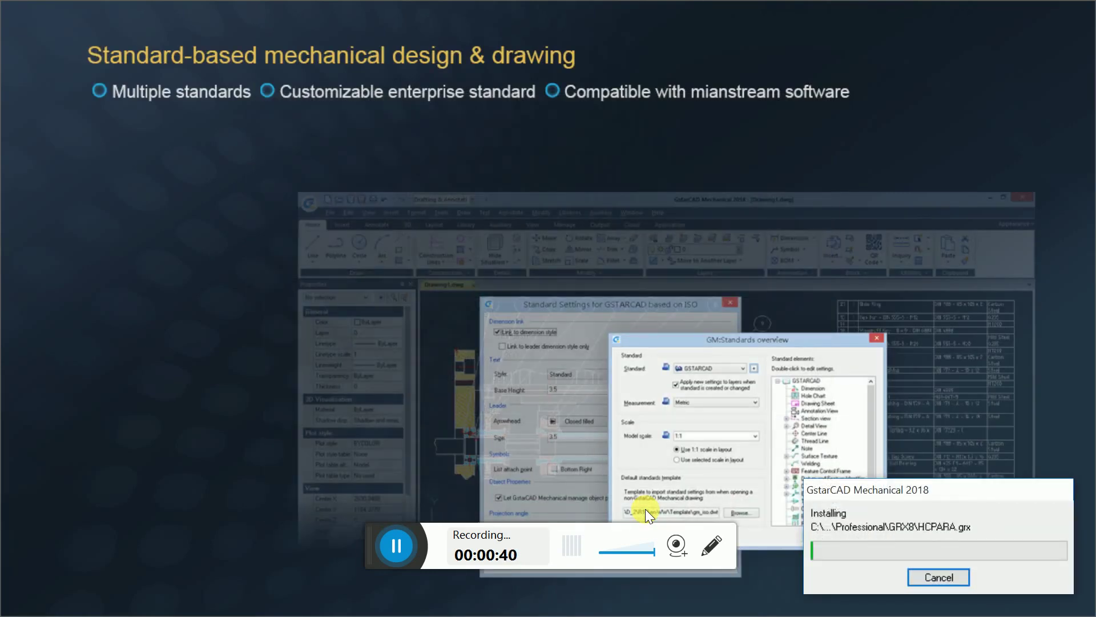
Wait for the GstarCAD Mechanical 2018 file copying to complete
left_click_drag(371, 562, 363, 610)
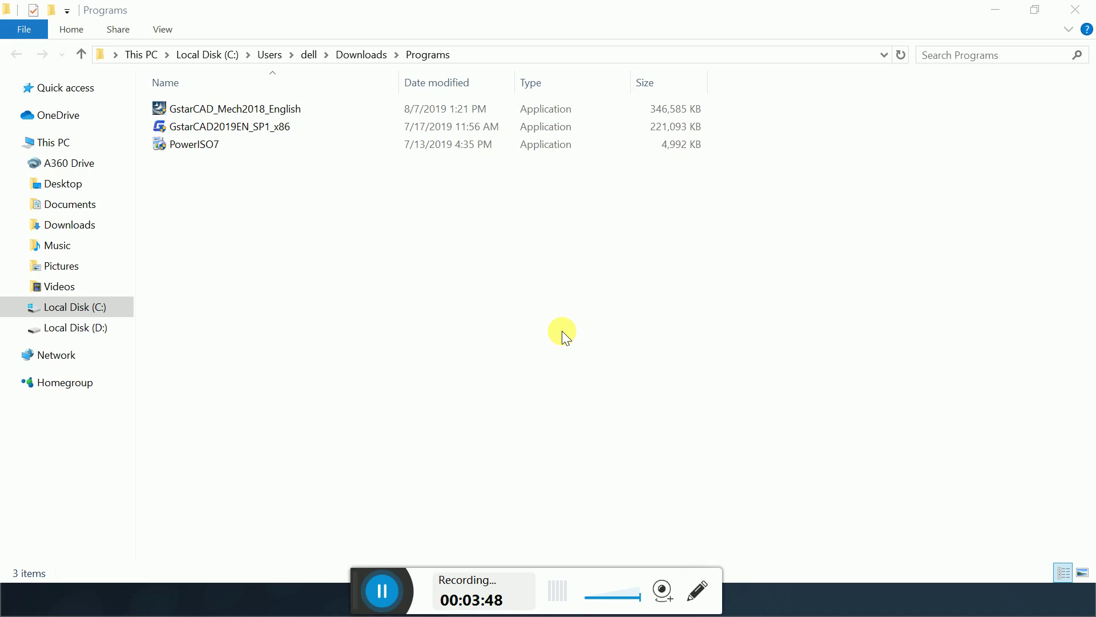
Finish and close the InstallShield wizard on its completion page
left_click(382, 591)
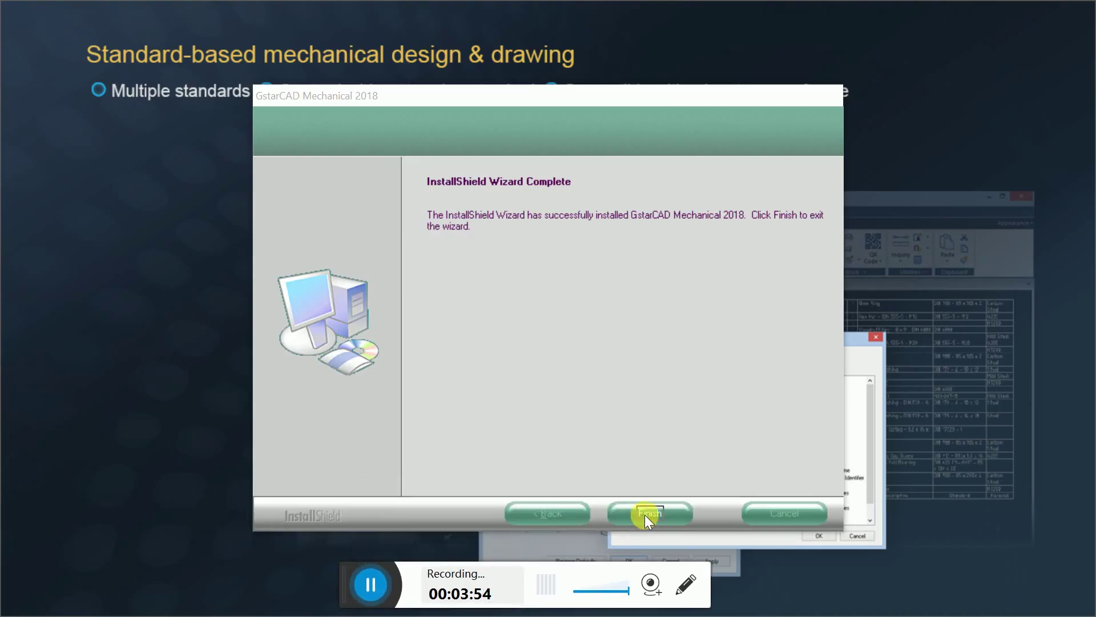
left_click(647, 515)
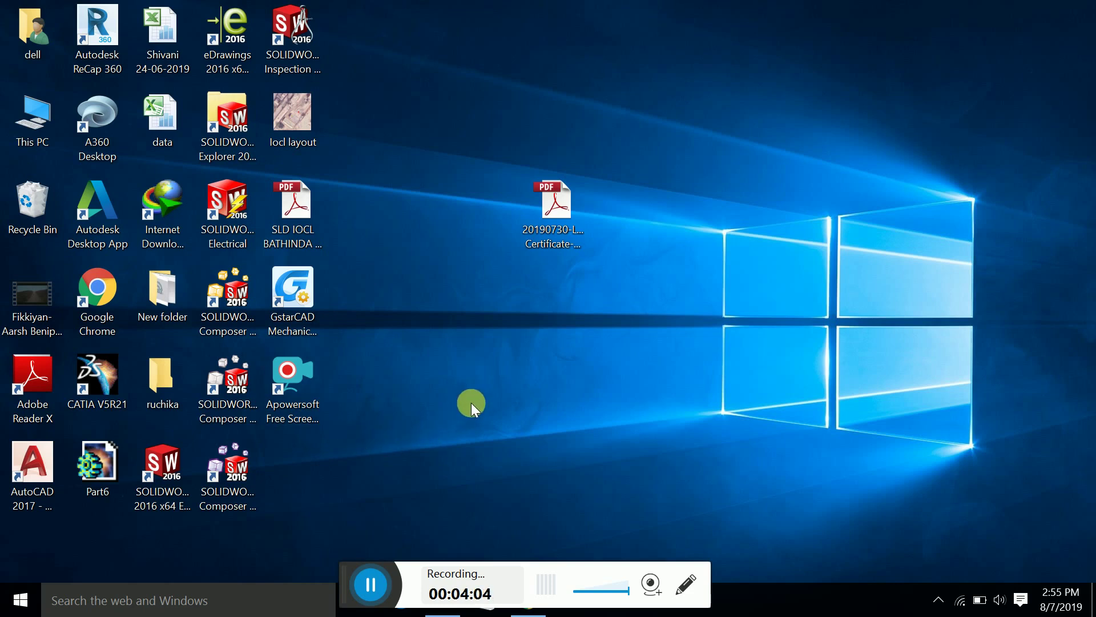
Start GstarCAD Mechanical from the desktop shortcut in 30-day trial mode, reassociating DWG files this time
double_click(293, 288)
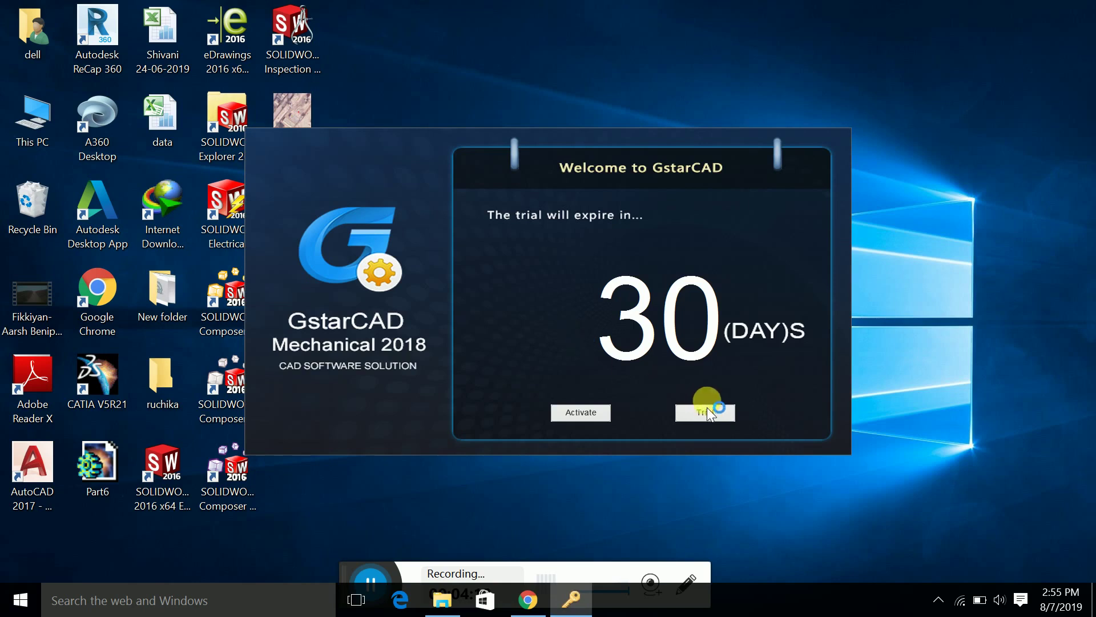
left_click(705, 413)
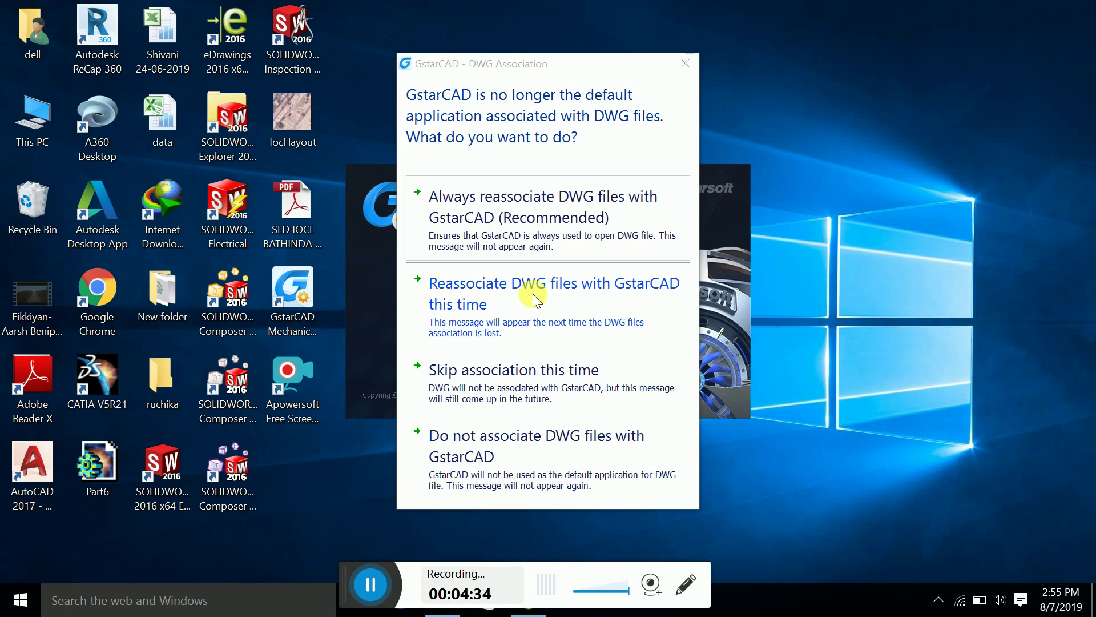
left_click(533, 293)
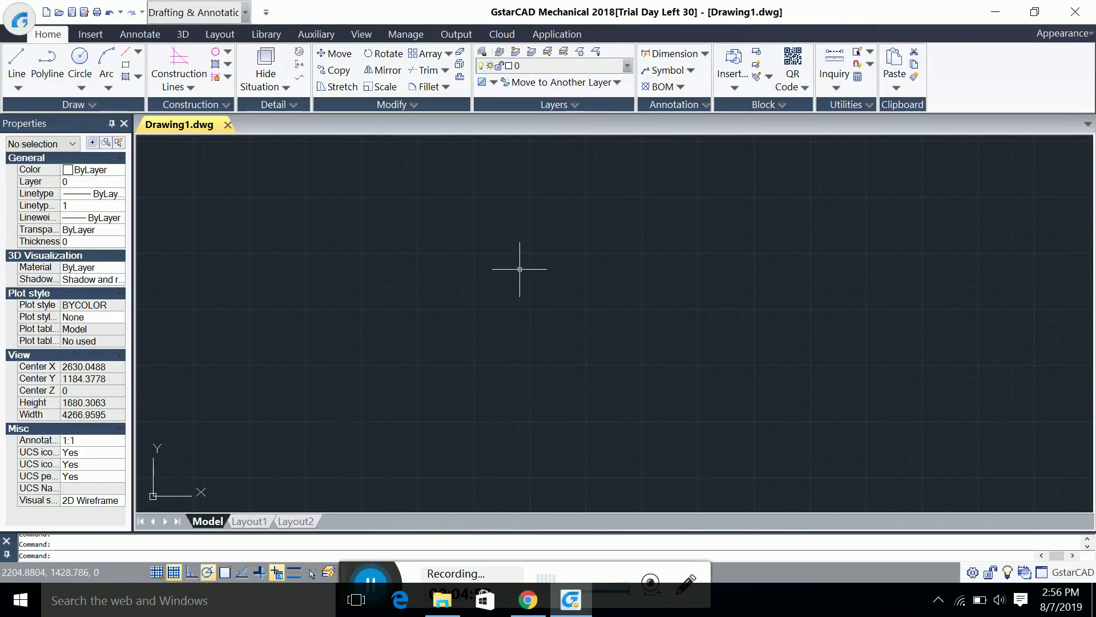
Close the Properties palette and bring up the status-bar workspace list
left_click(125, 123)
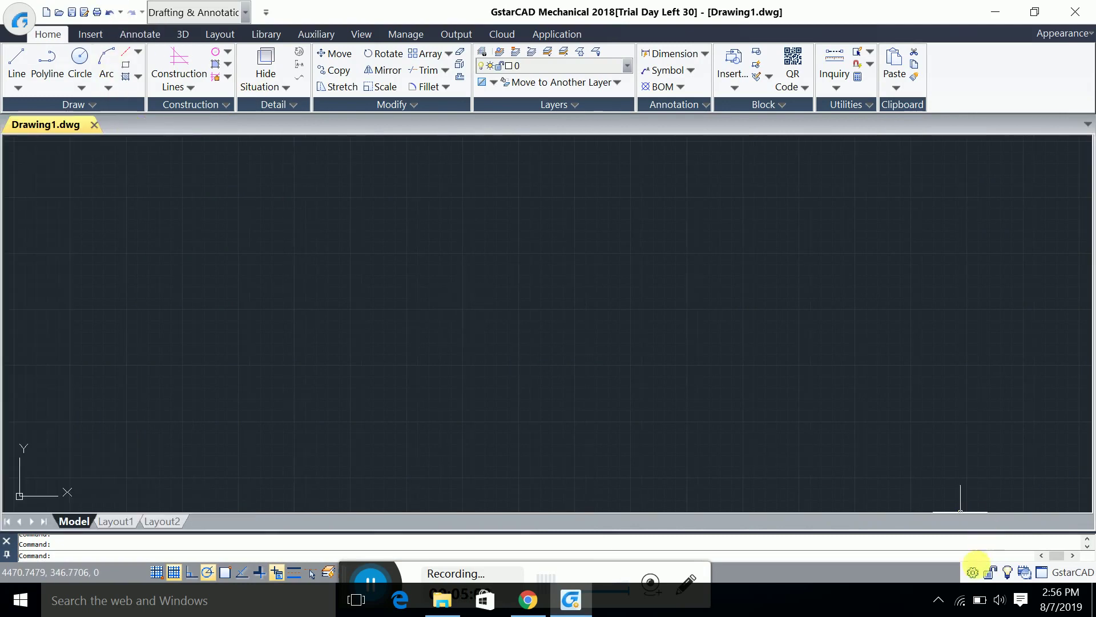
left_click(973, 574)
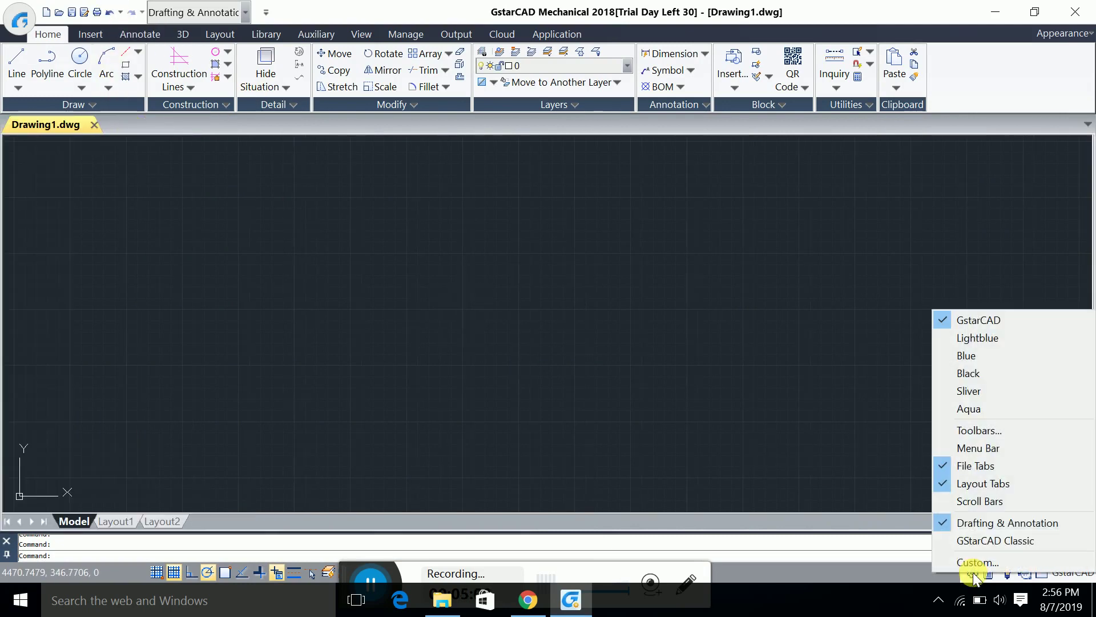
Switch to GStarCAD Classic, turn the grid off, and show Tool Palettes with Ctrl+3
left_click(964, 541)
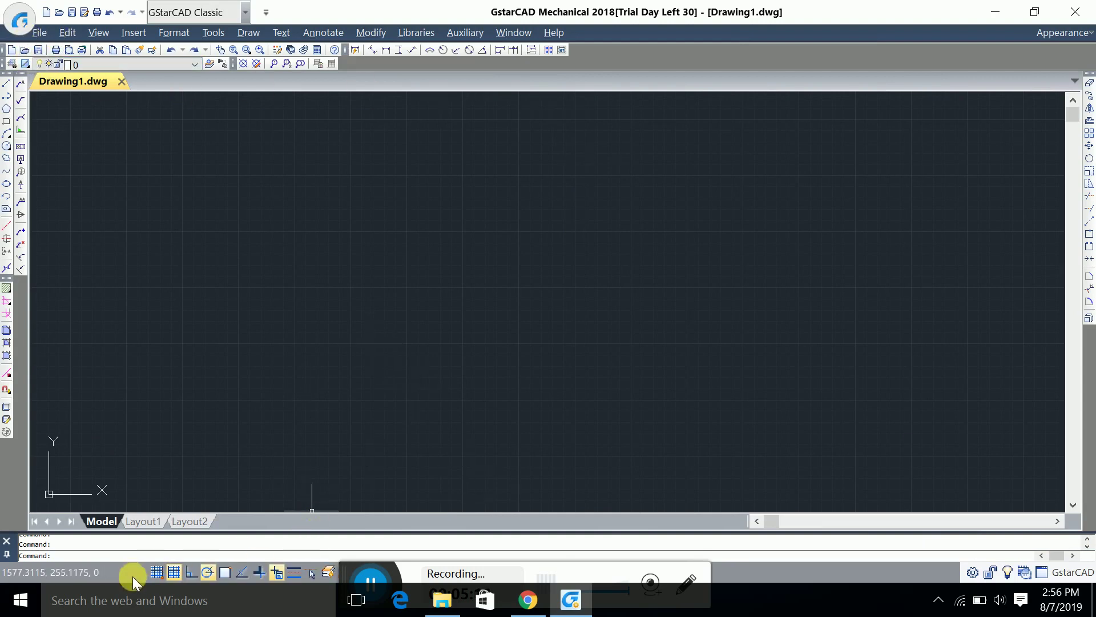
left_click(169, 573)
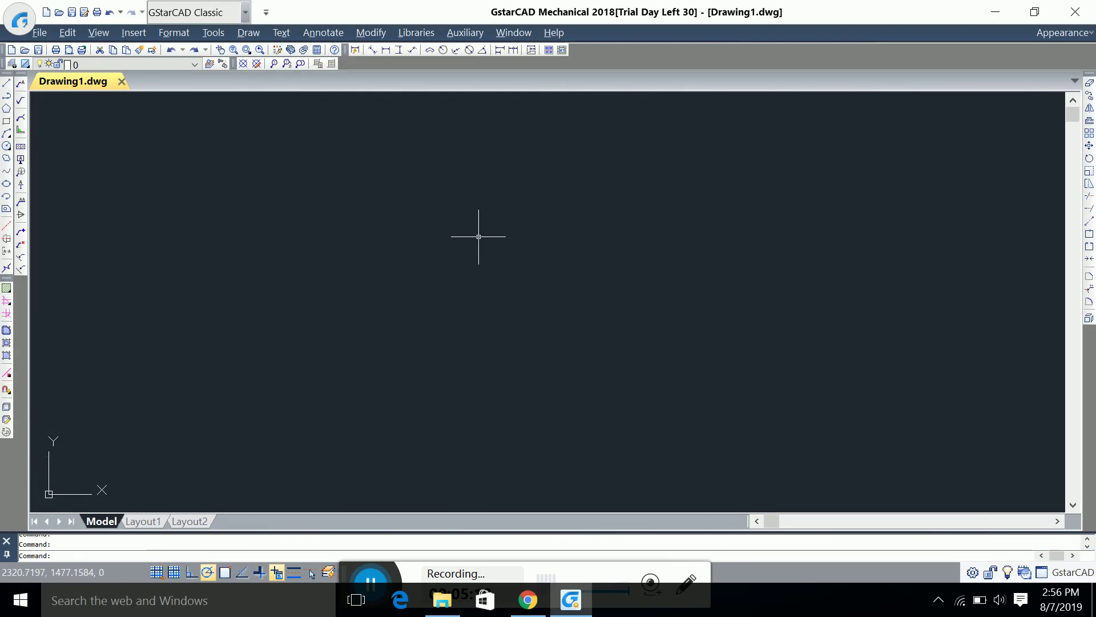
key("ctrl+3")
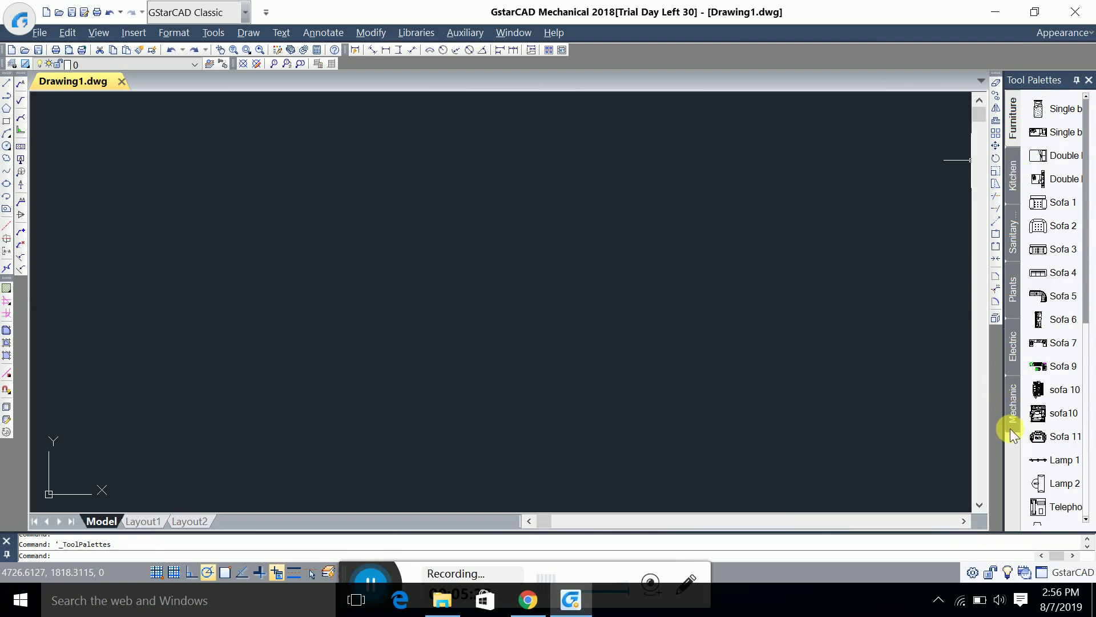
Insert the M10 hexagon nut from the Mechanic palette near the centre of Drawing1.dwg
left_click(1010, 409)
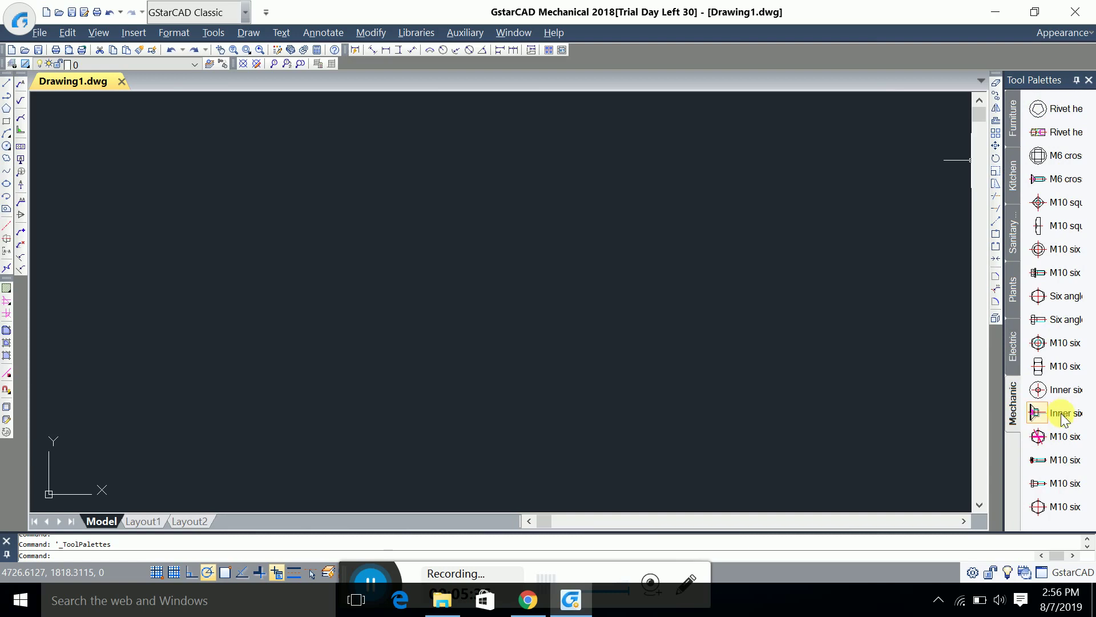
left_click(1039, 507)
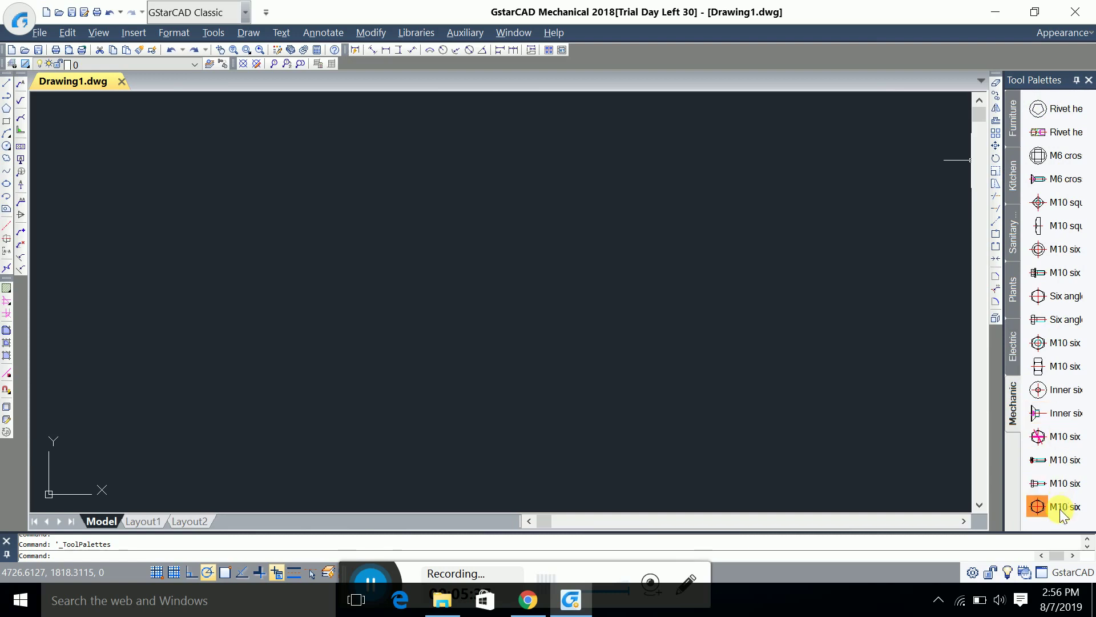
left_click(496, 292)
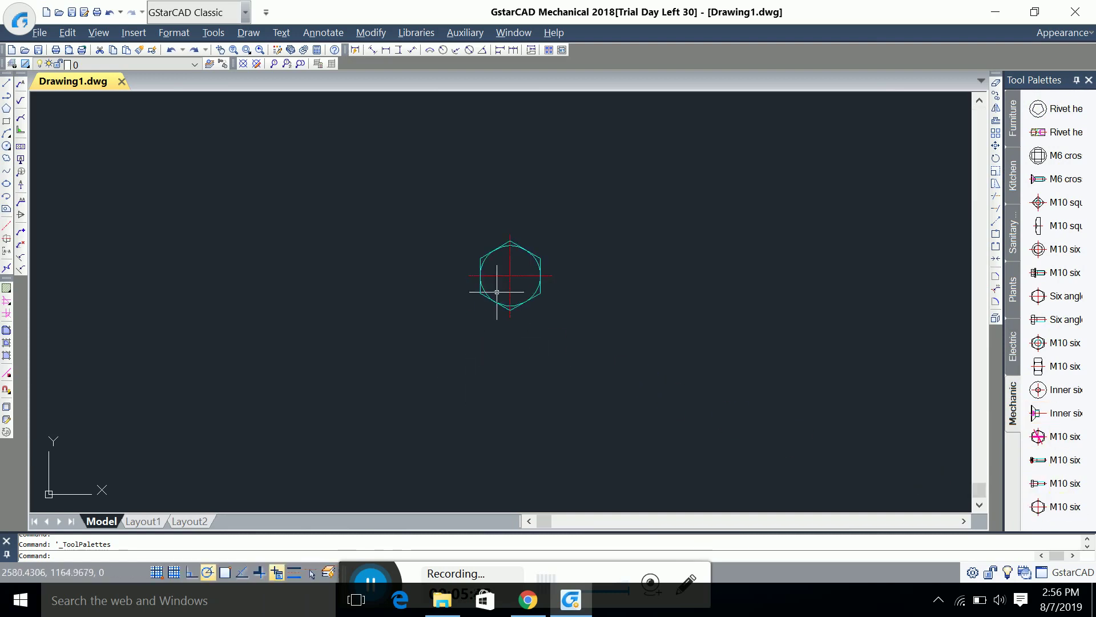
scroll(513, 245, "up", 3)
scroll(528, 345, "up", 1)
scroll(477, 286, "down", 2)
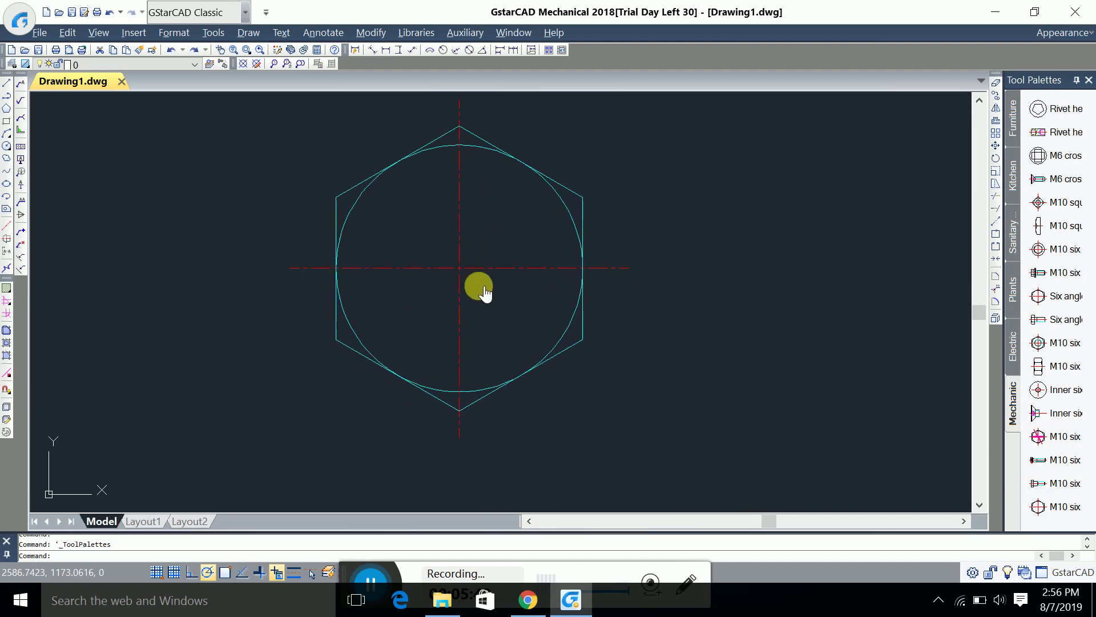
scroll(556, 314, "down", 2)
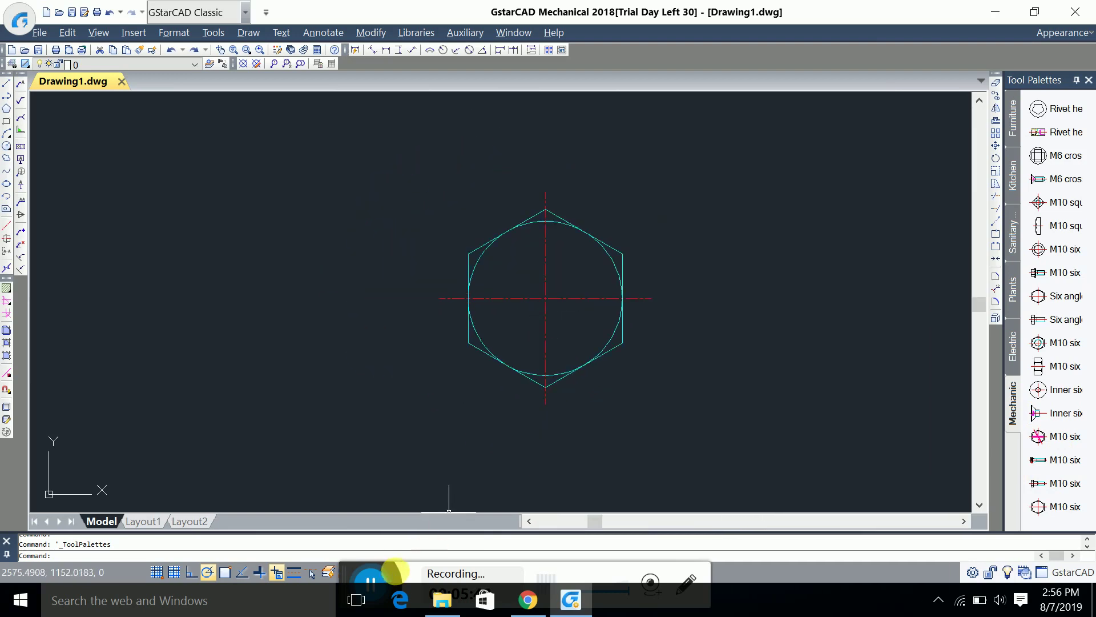